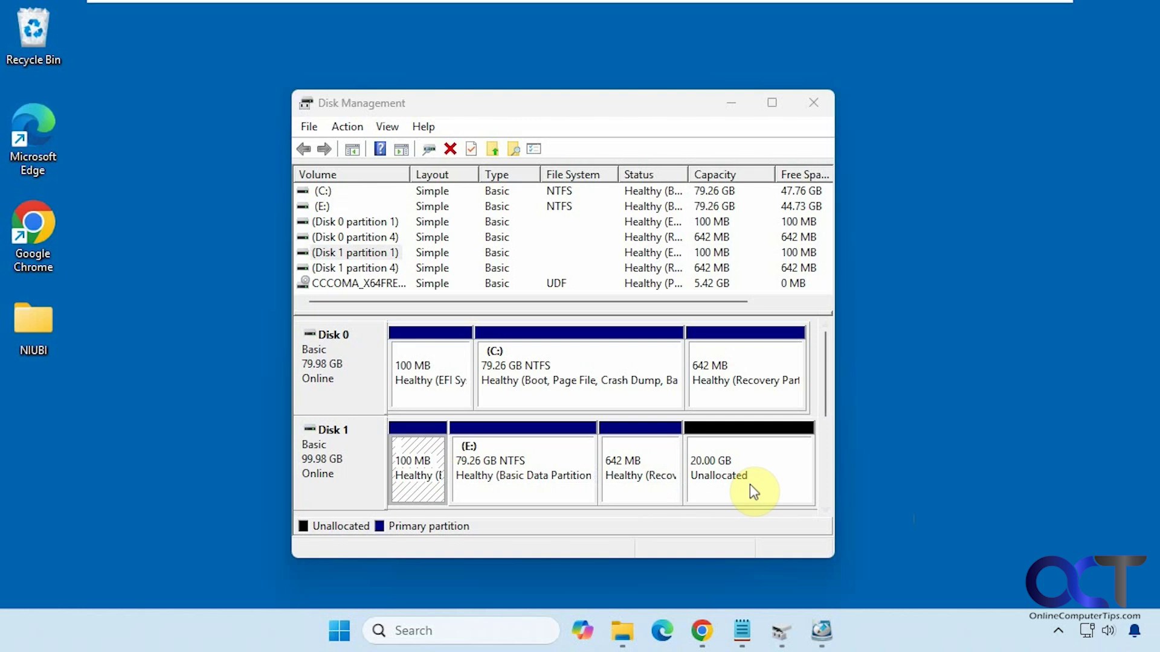
- Choose to delete the E: volume on Disk 1, then select its 20.00 GB unallocated space
{"action": "right_click", "coordinate": [431, 464]}
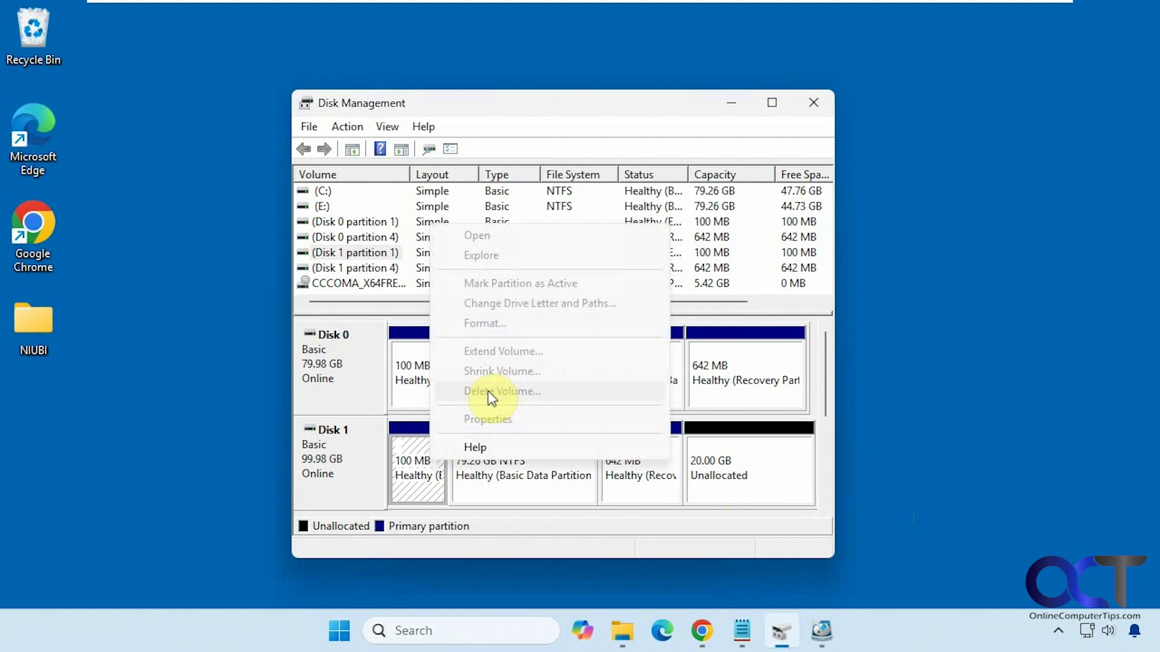
{"action": "left_click", "coordinate": [534, 487]}
{"action": "right_click", "coordinate": [534, 487]}
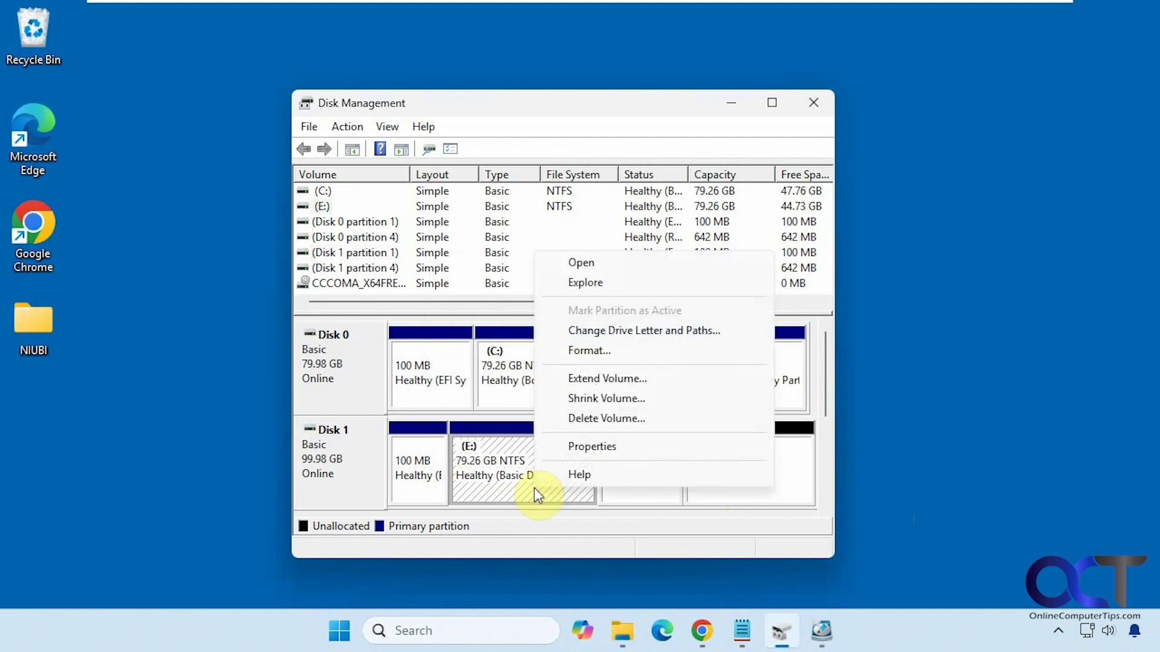
{"action": "left_click", "coordinate": [603, 418]}
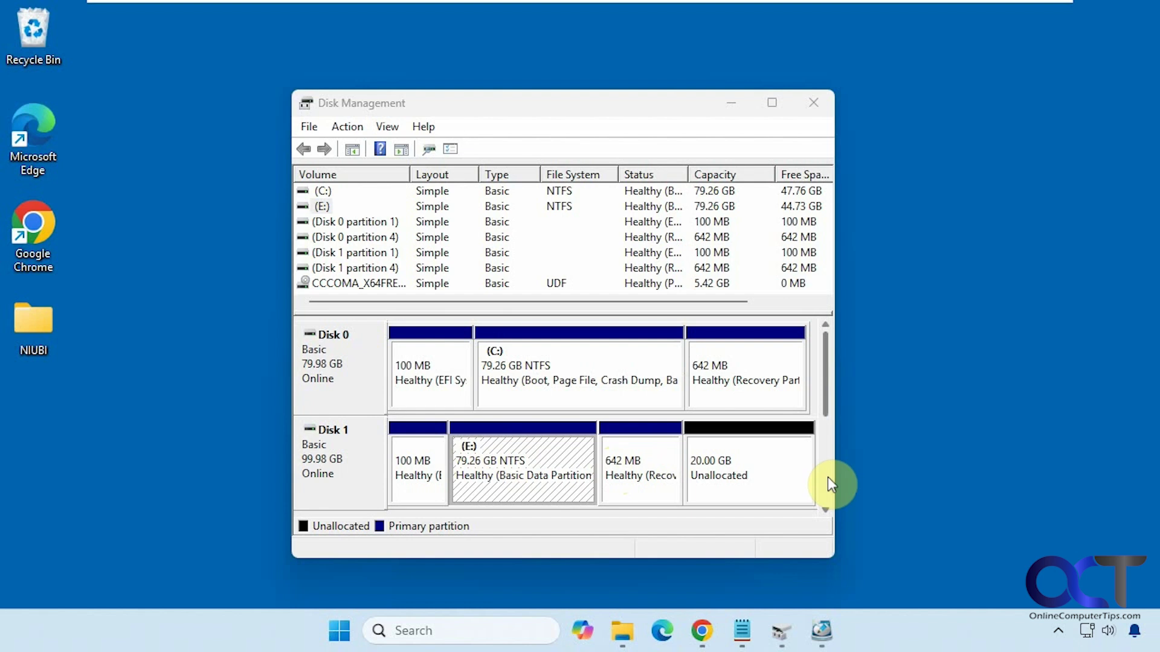
{"action": "left_click", "coordinate": [729, 483]}
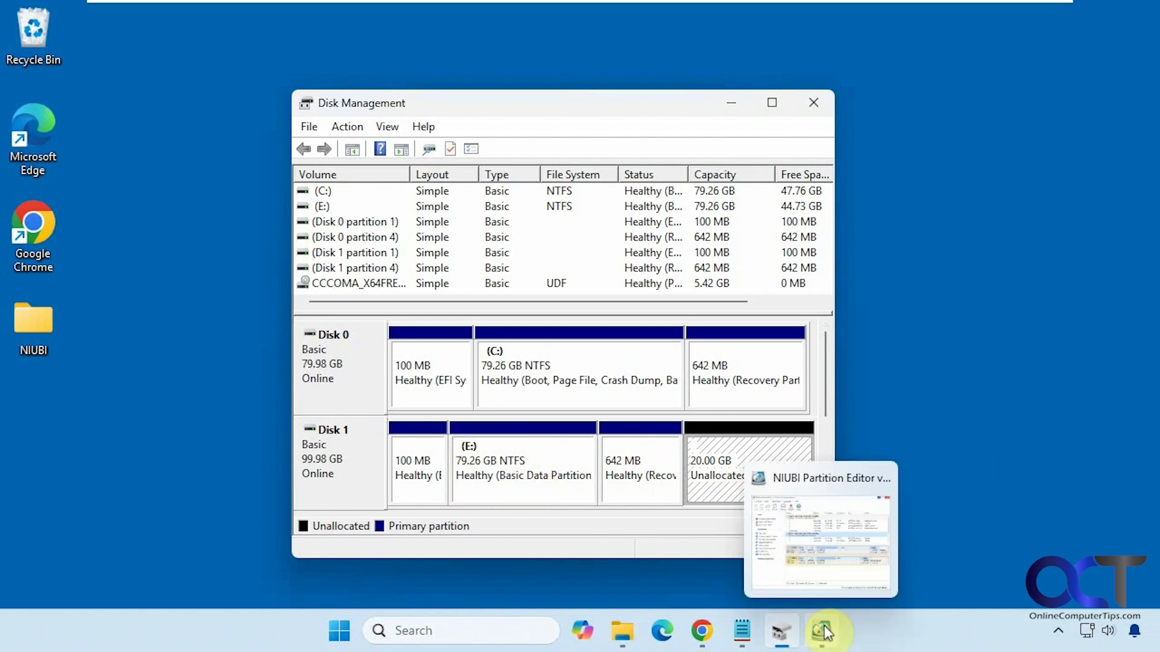
- Maximize NIUBI Partition Editor and pick Delete all partitions for Disk 1
{"action": "left_click", "coordinate": [822, 630]}
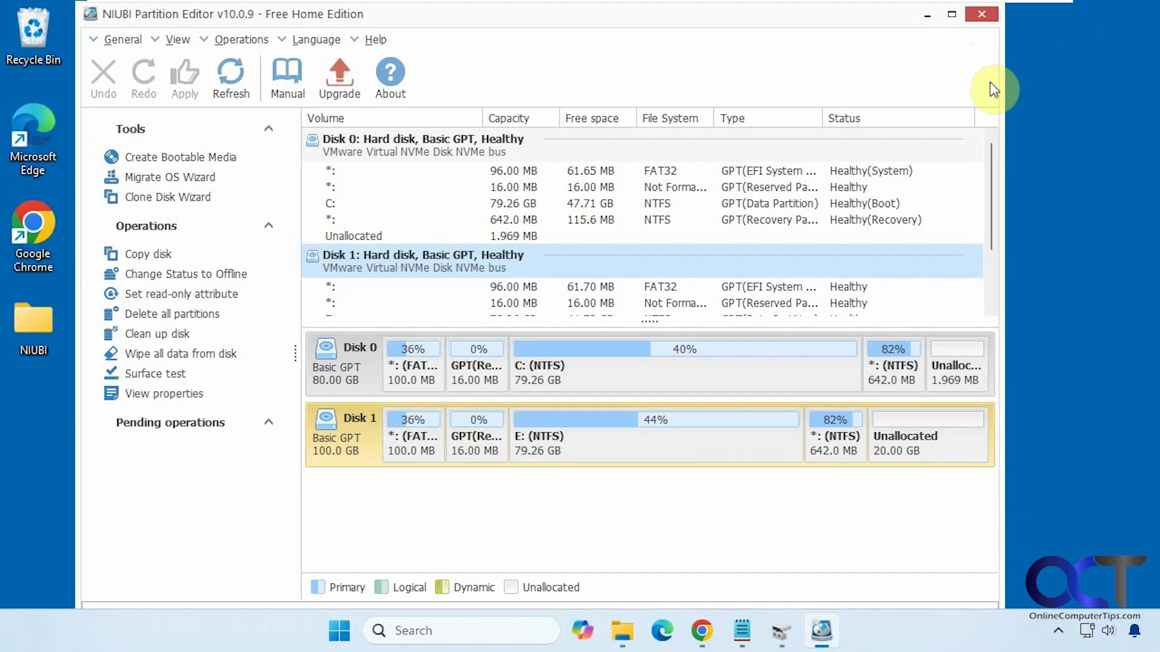
{"action": "left_click", "coordinate": [952, 14]}
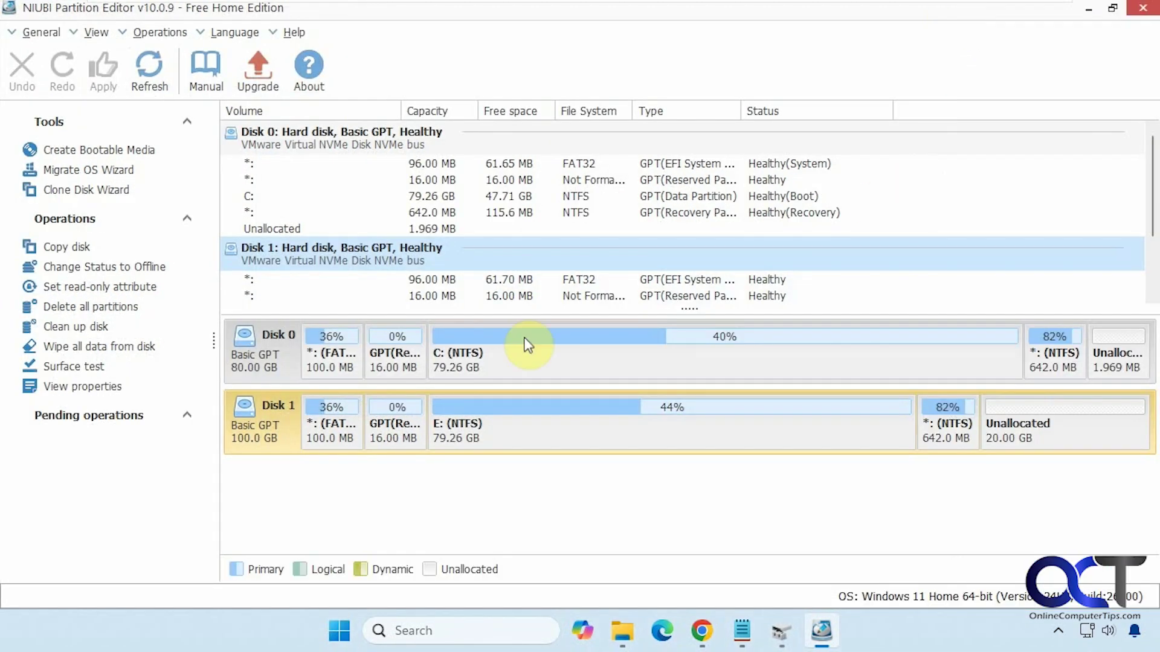
{"action": "right_click", "coordinate": [394, 424]}
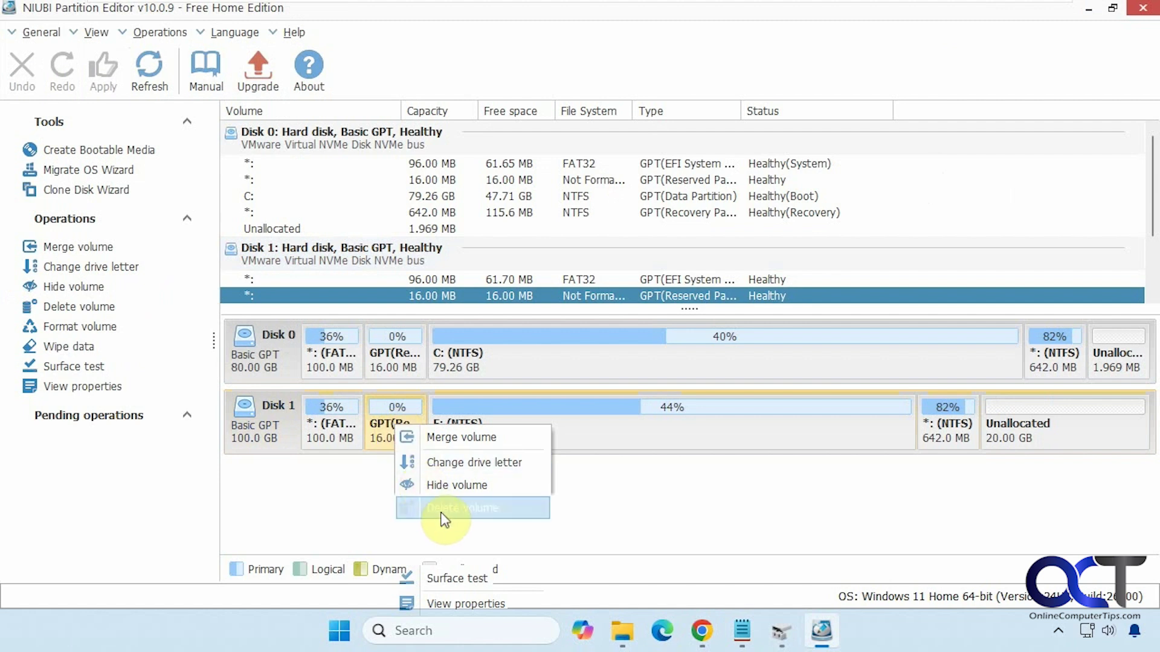
{"action": "left_click", "coordinate": [305, 509]}
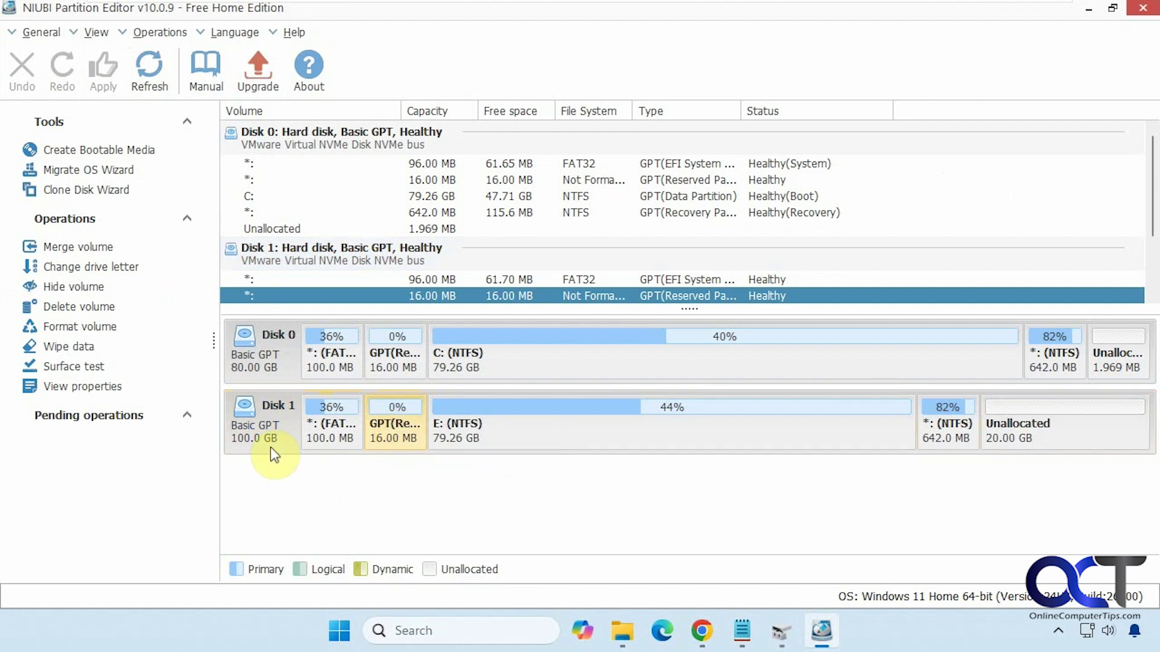
{"action": "right_click", "coordinate": [266, 430]}
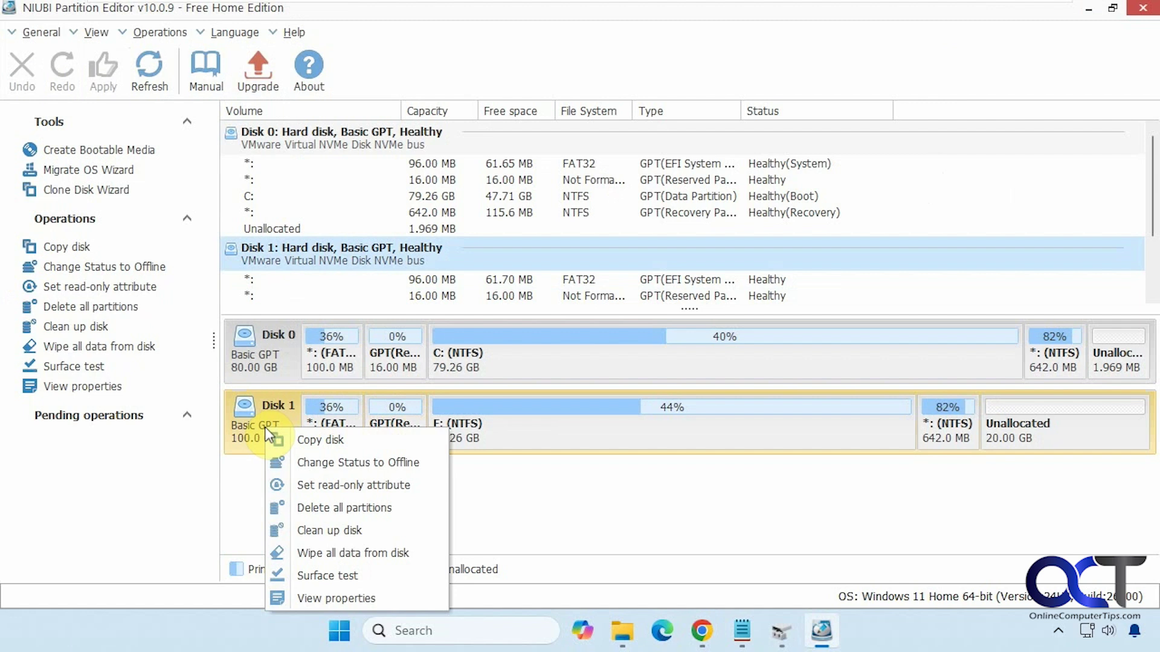
{"action": "left_click", "coordinate": [313, 509]}
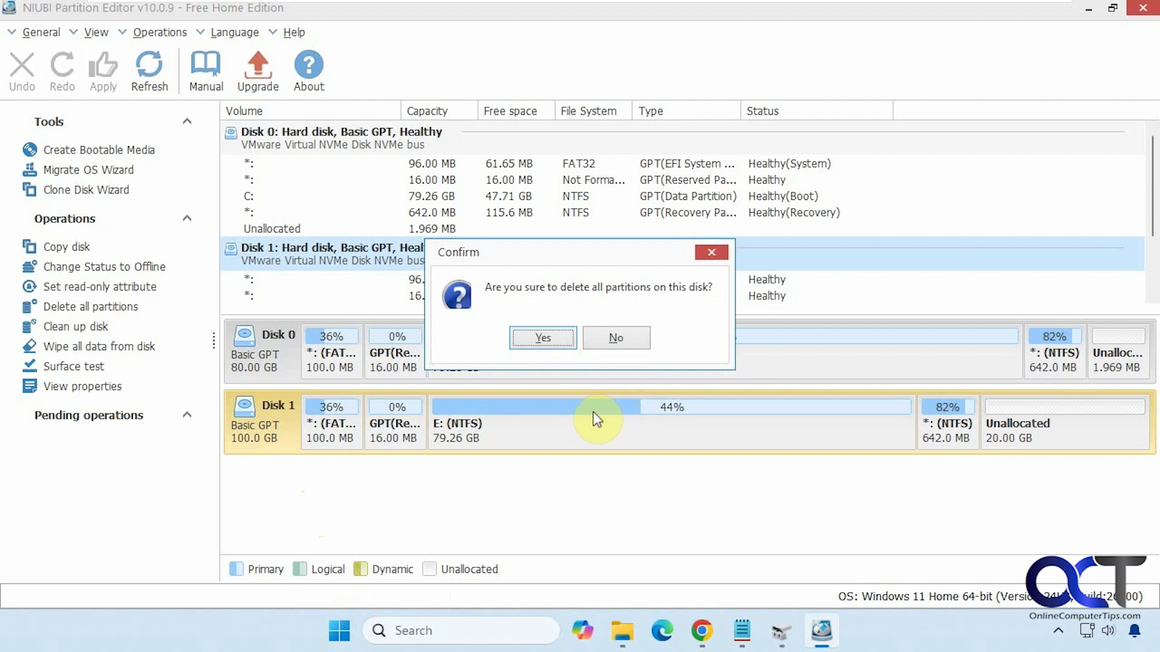
- Confirm and apply the Disk 1 delete-all-partitions operation, then minimize NIUBI
{"action": "left_click", "coordinate": [541, 340]}
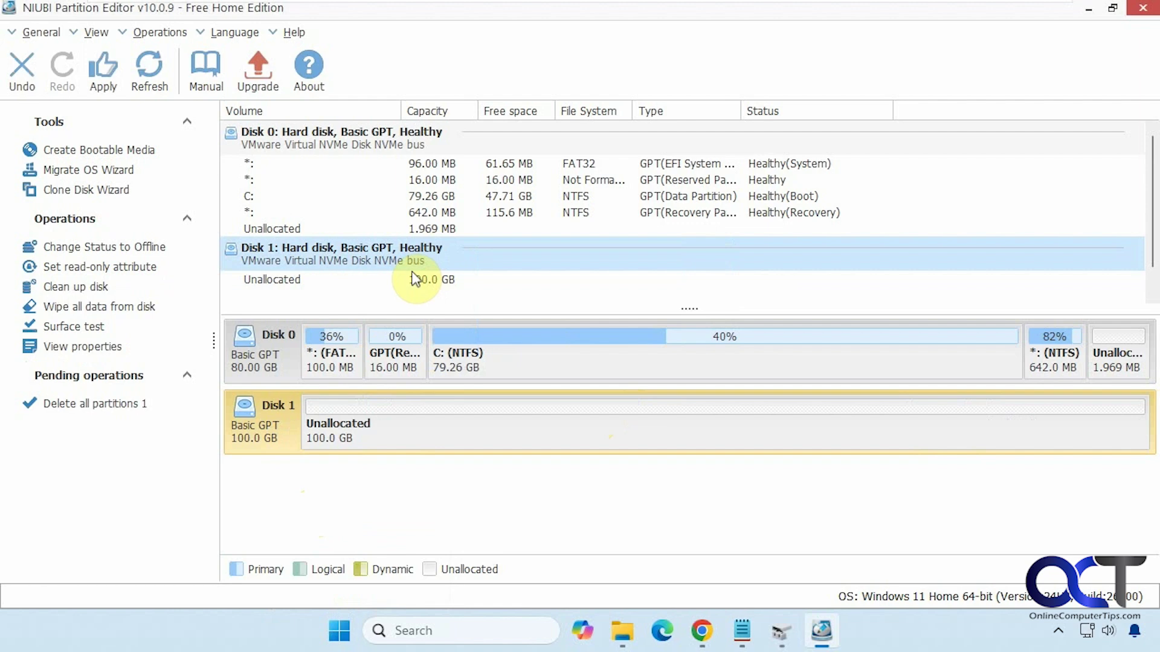
{"action": "left_click", "coordinate": [108, 75]}
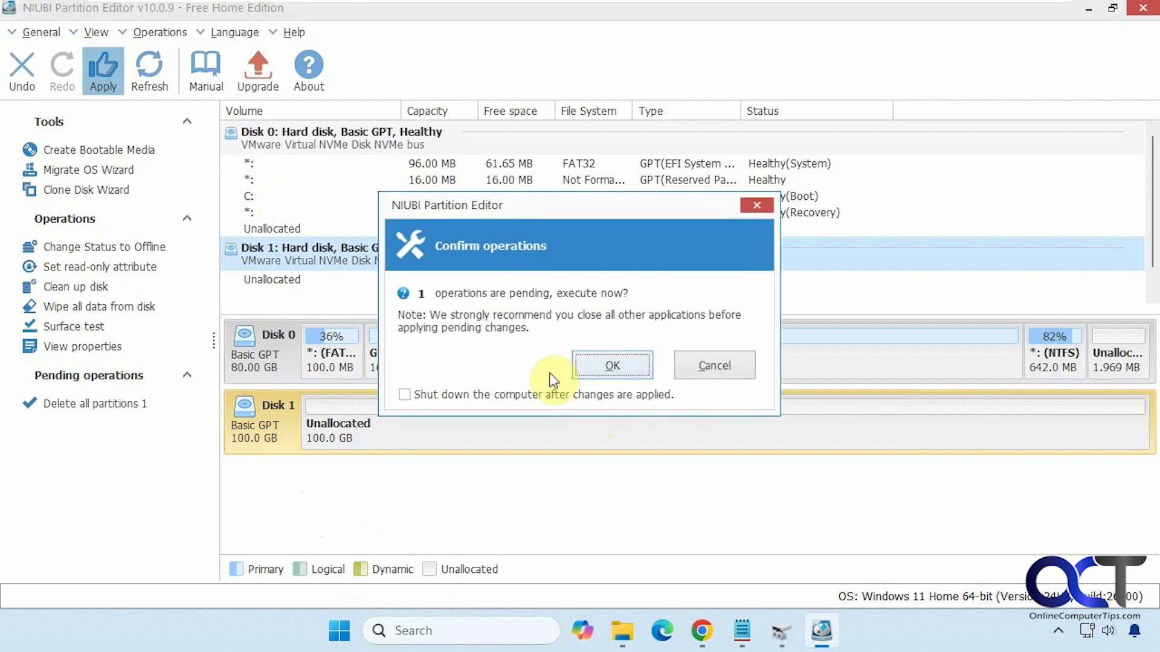
{"action": "left_click", "coordinate": [593, 370]}
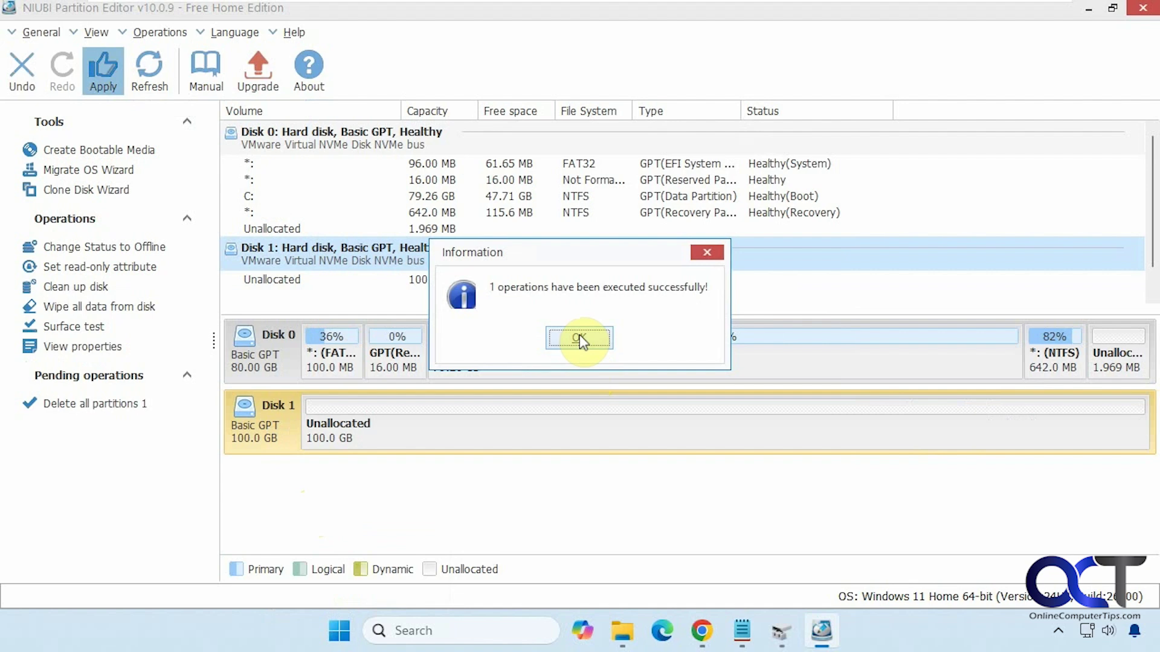
{"action": "left_click", "coordinate": [579, 339]}
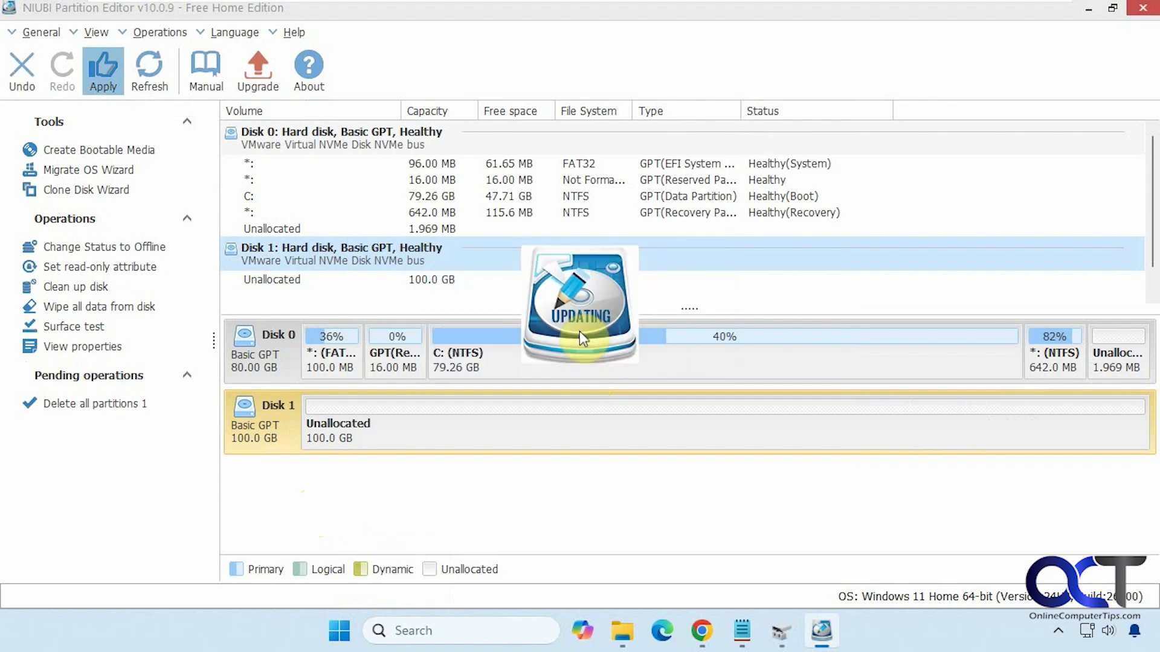
{"action": "left_click", "coordinate": [1098, 17]}
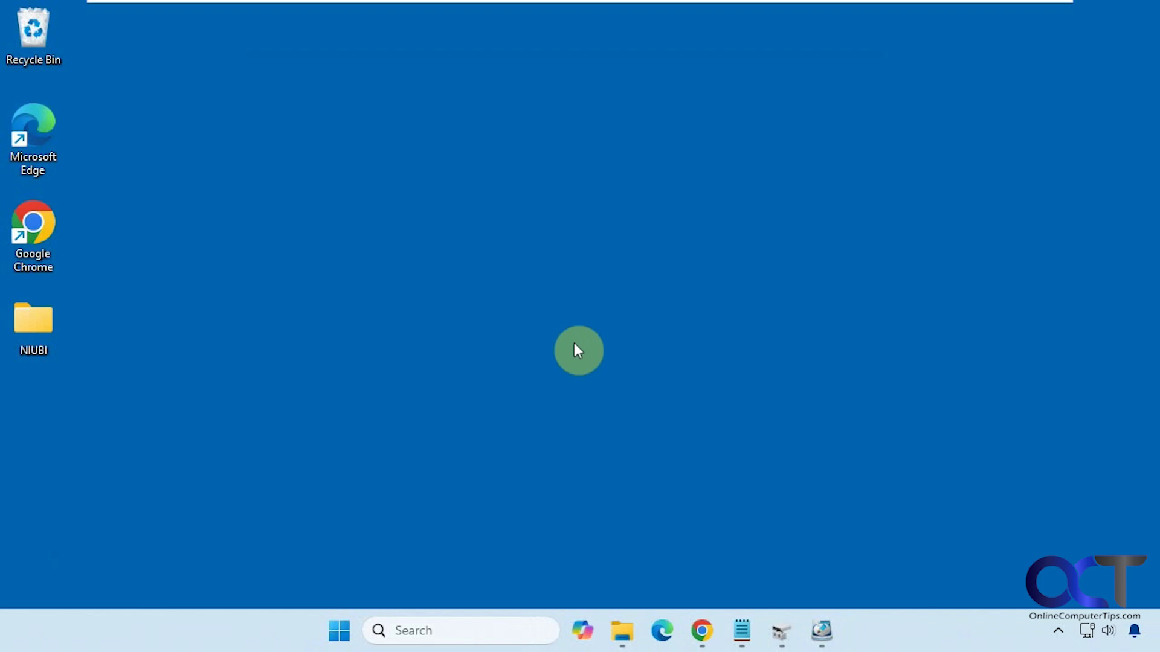
- Launch 'cmd' as administrator and approve the User Account Control prompt
{"action": "left_click", "coordinate": [414, 626]}
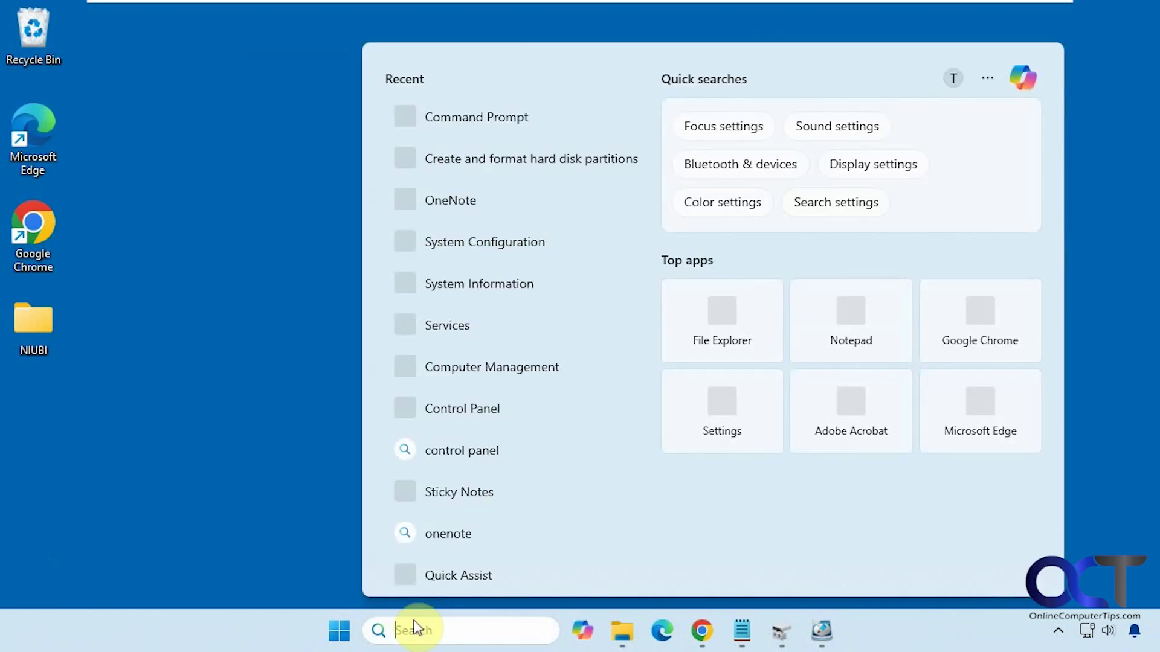
{"action": "type", "text": "cmd"}
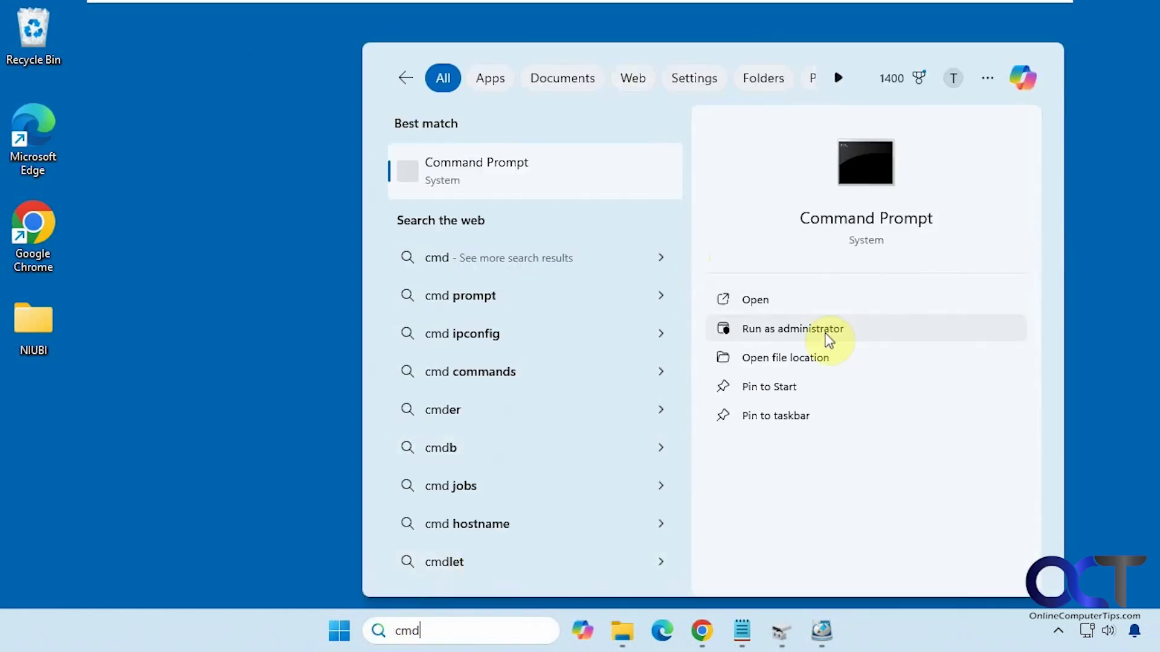
{"action": "left_click", "coordinate": [829, 331]}
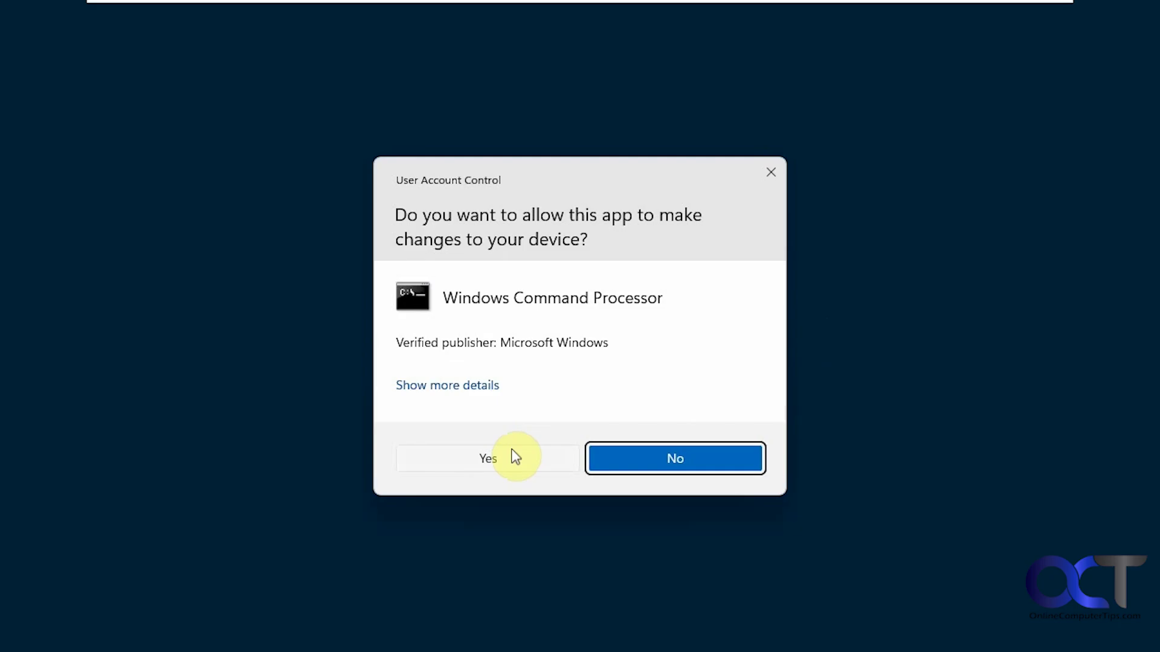
{"action": "left_click", "coordinate": [512, 457]}
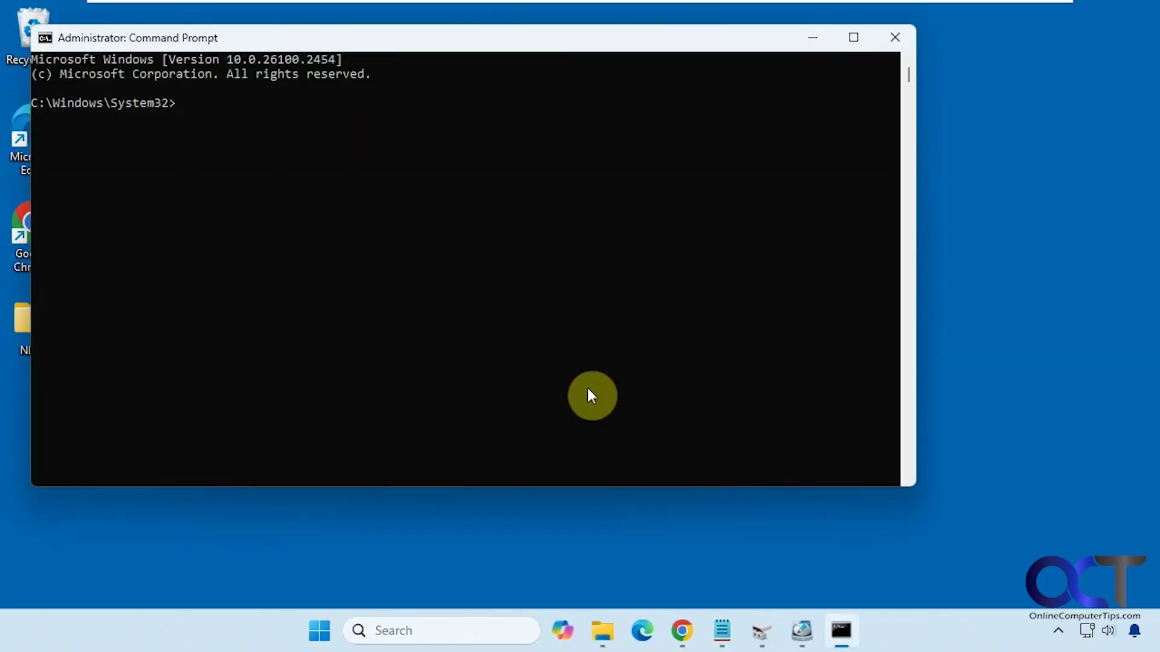
- Start DiskPart and run list disk, checking the disks against Disk Management
{"action": "type", "text": "diskpart"}
{"action": "key", "text": "Return"}
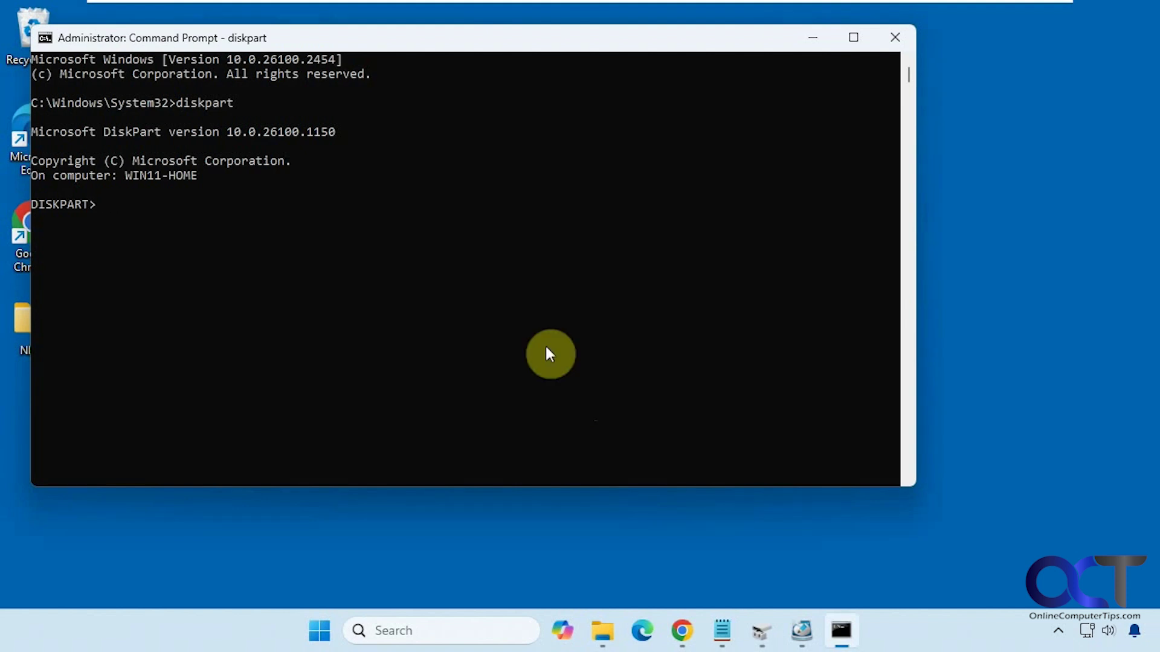
{"action": "type", "text": "list"}
{"action": "type", "text": " disk"}
{"action": "key", "text": "Return"}
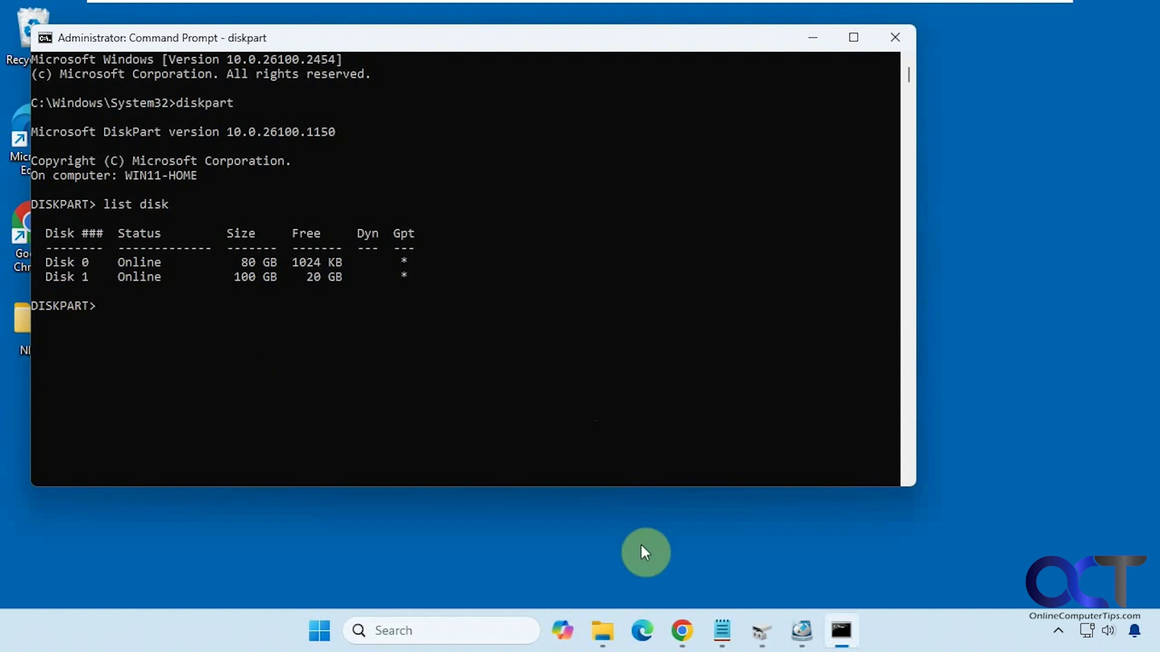
{"action": "left_click", "coordinate": [761, 631]}
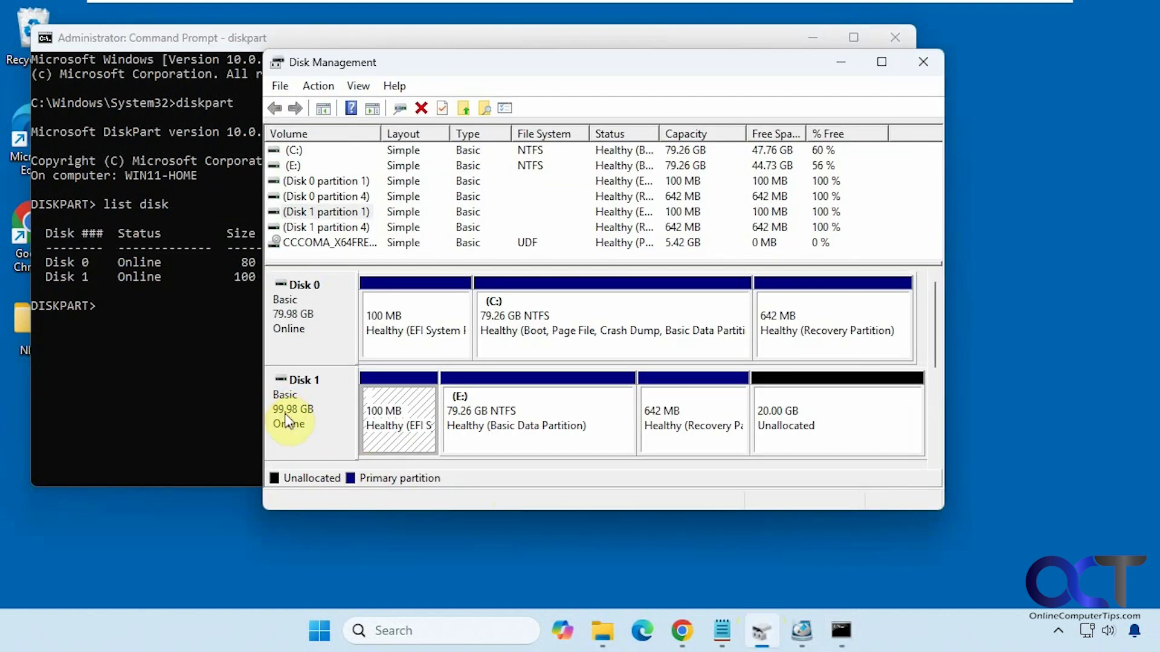
{"action": "left_click", "coordinate": [842, 69]}
{"action": "left_click", "coordinate": [269, 379]}
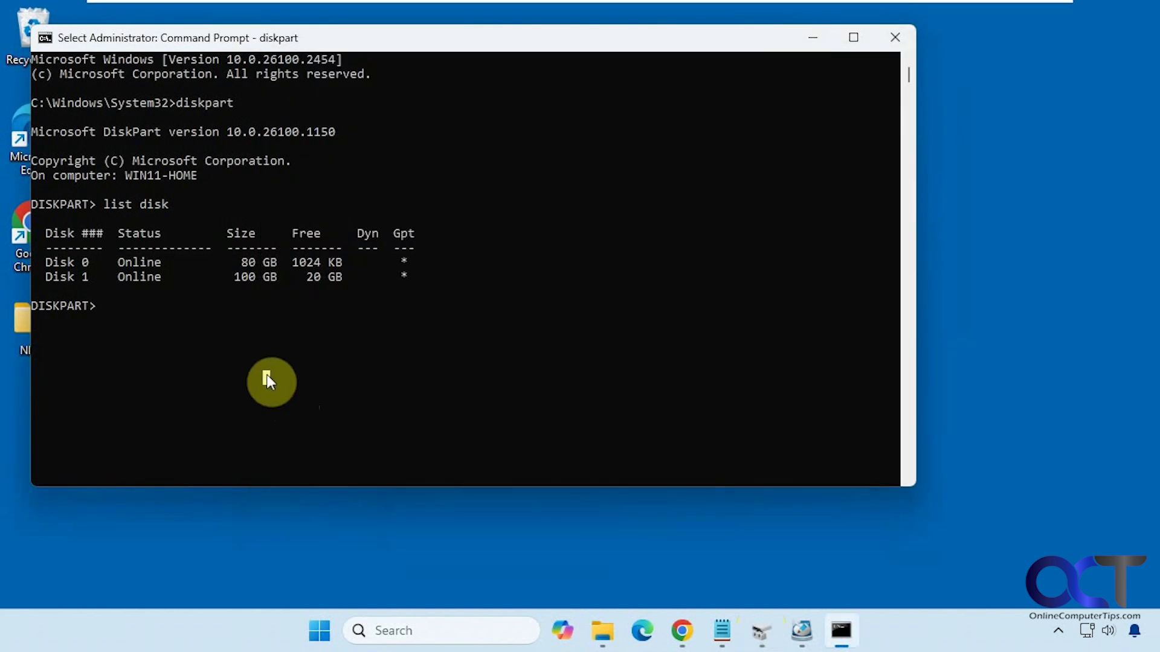
- Run 'select disk 1' and 'clean' in DiskPart, then bring up Disk Management
{"action": "type", "text": "select disk 1"}
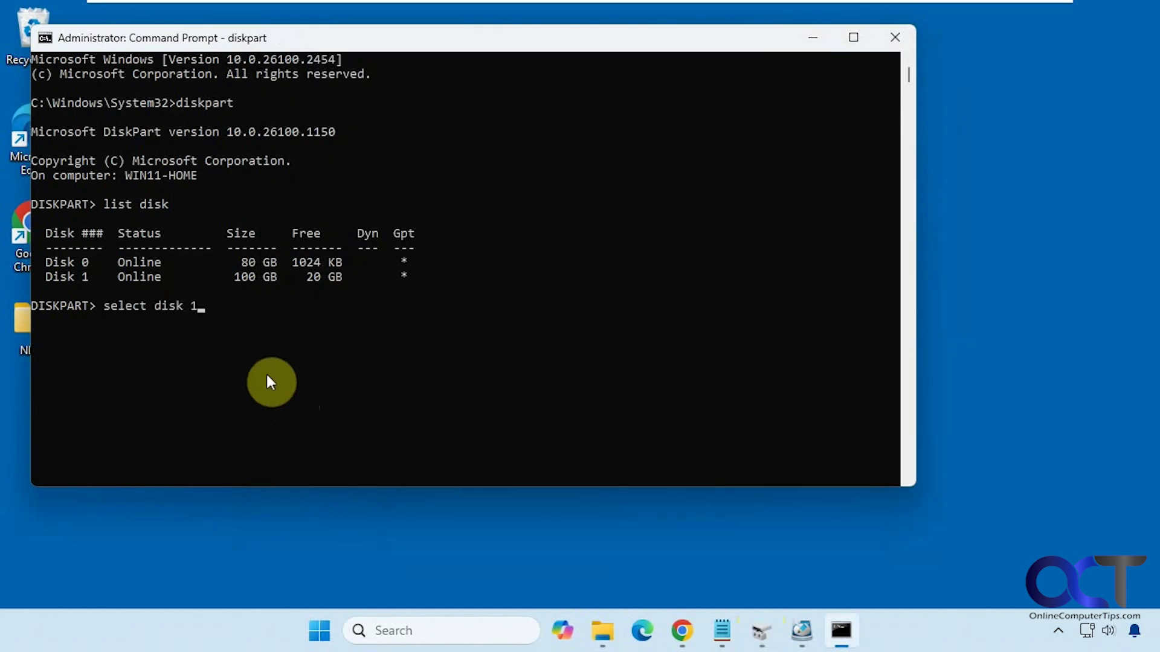
{"action": "key", "text": "Return"}
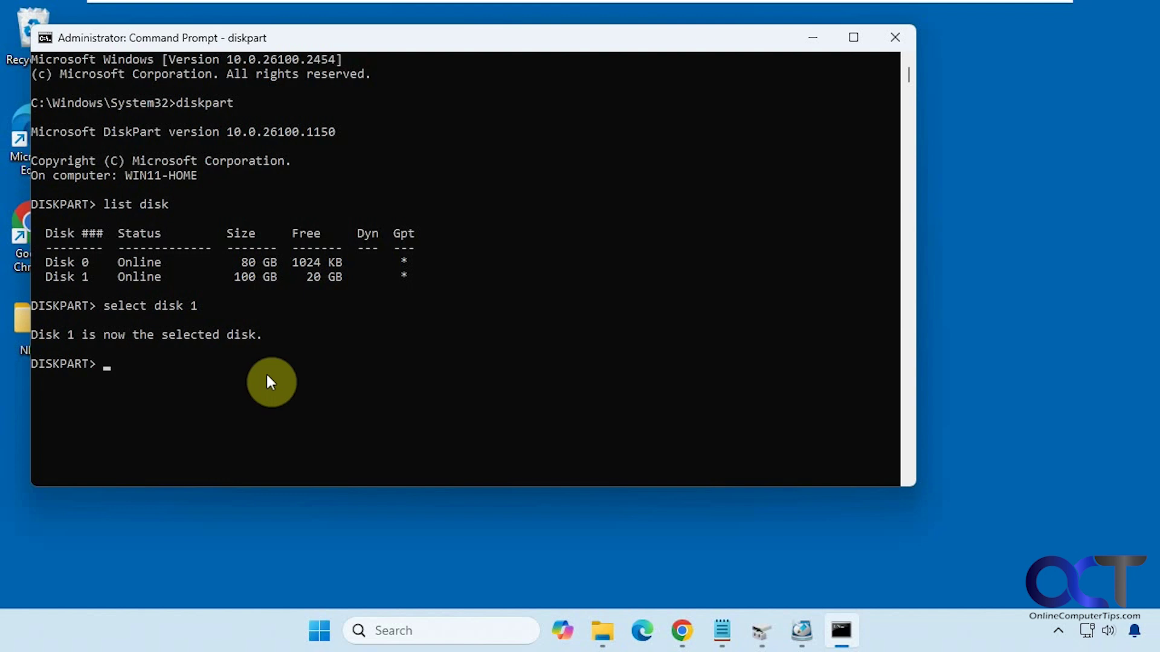
{"action": "type", "text": "clean"}
{"action": "key", "text": "Return"}
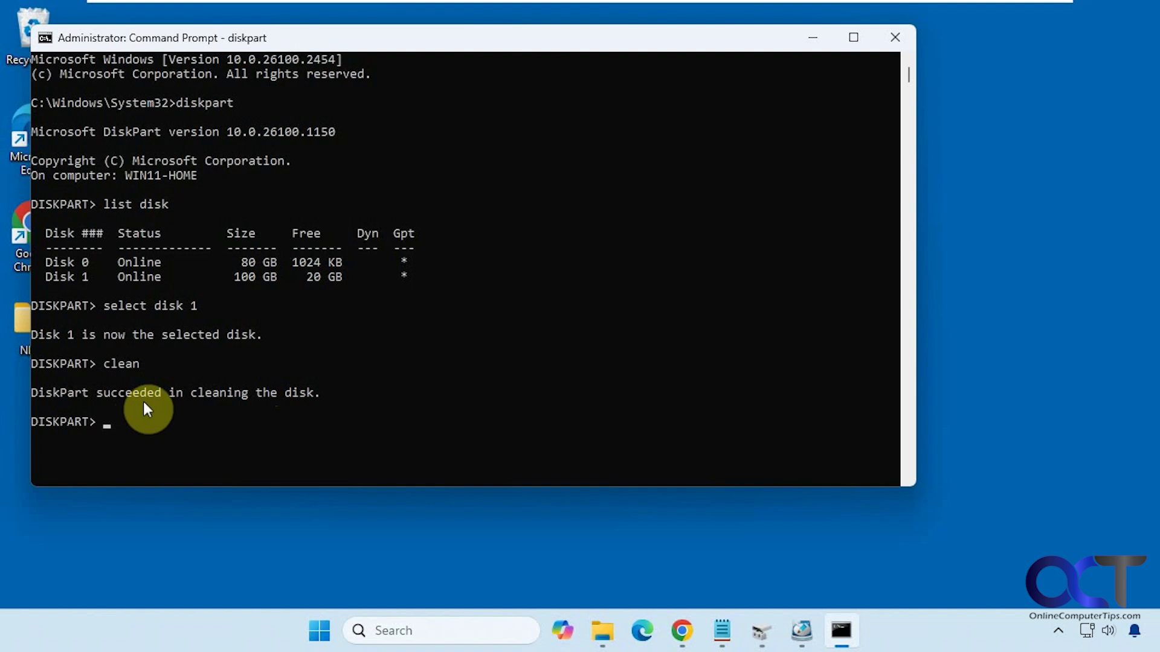
{"action": "left_click", "coordinate": [760, 631]}
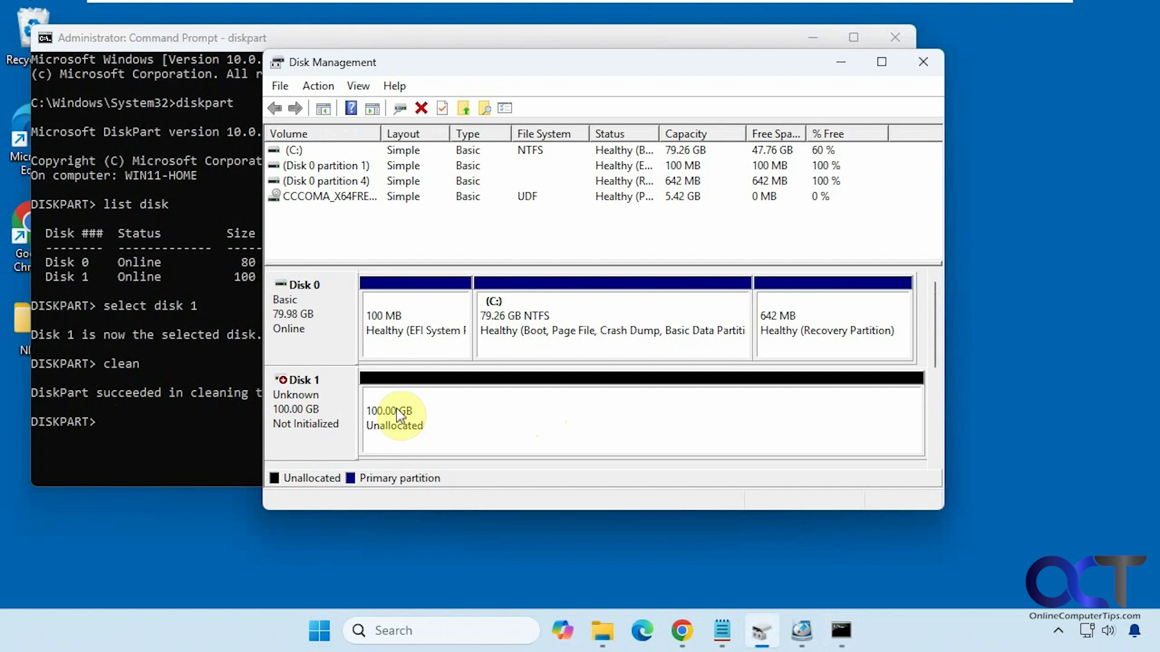
- Initialize Disk 1 with the GPT (GUID Partition Table) partition style
{"action": "right_click", "coordinate": [322, 405]}
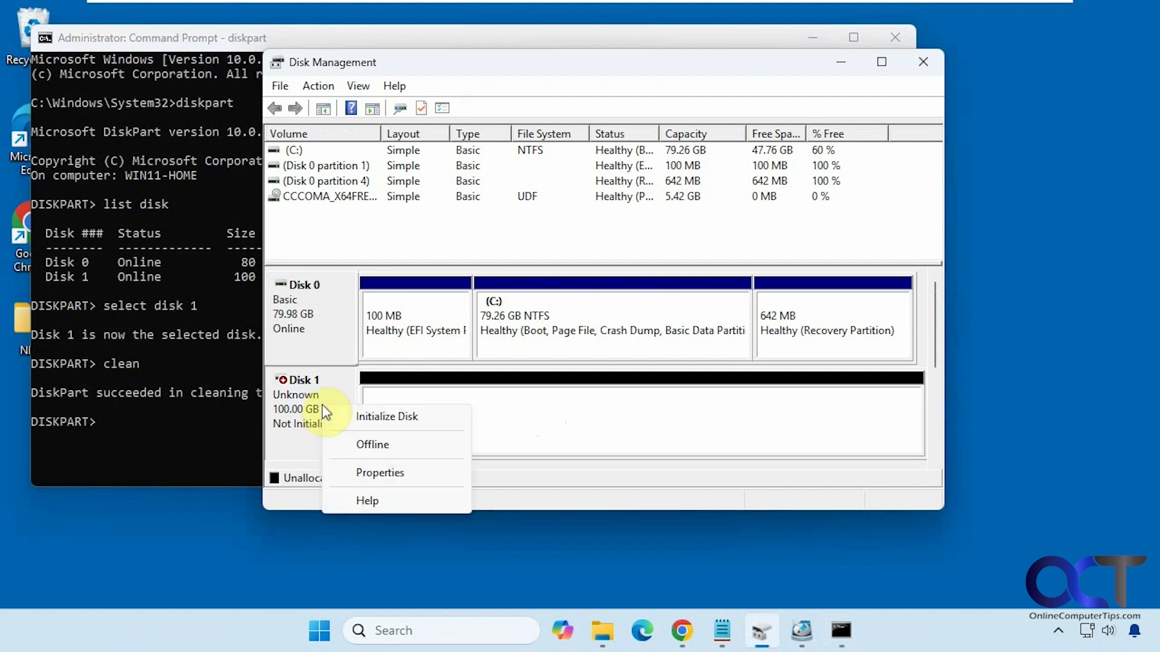
{"action": "left_click", "coordinate": [354, 417]}
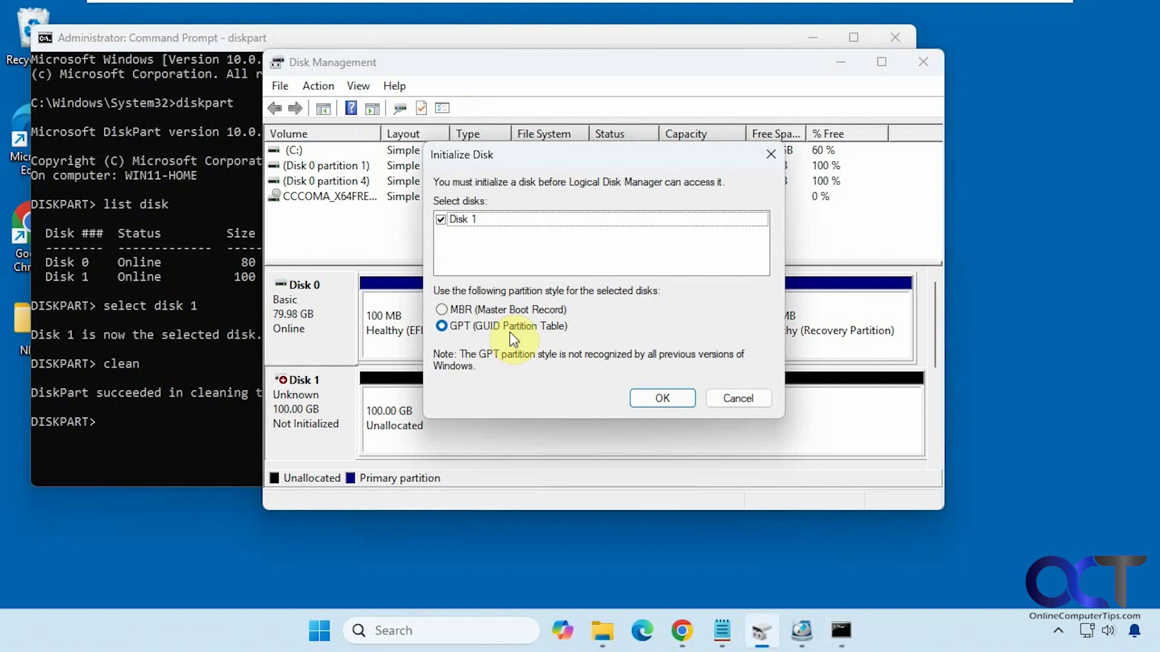
{"action": "left_click", "coordinate": [661, 397]}
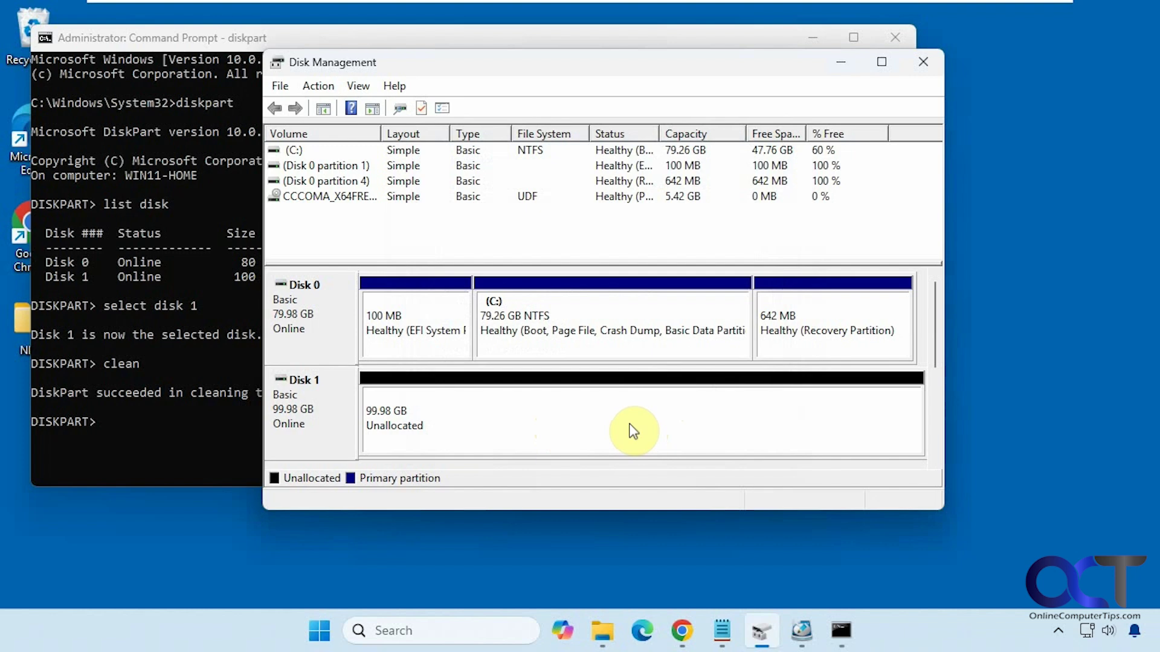
{"action": "left_click", "coordinate": [802, 630]}
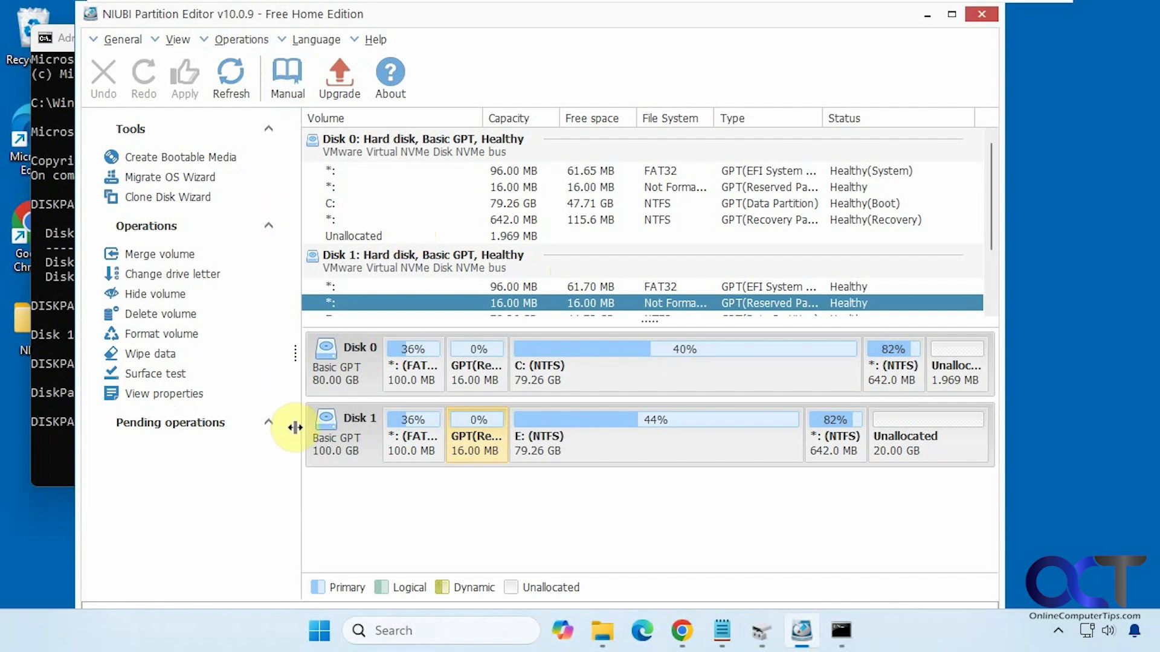
{"action": "left_click", "coordinate": [602, 630]}
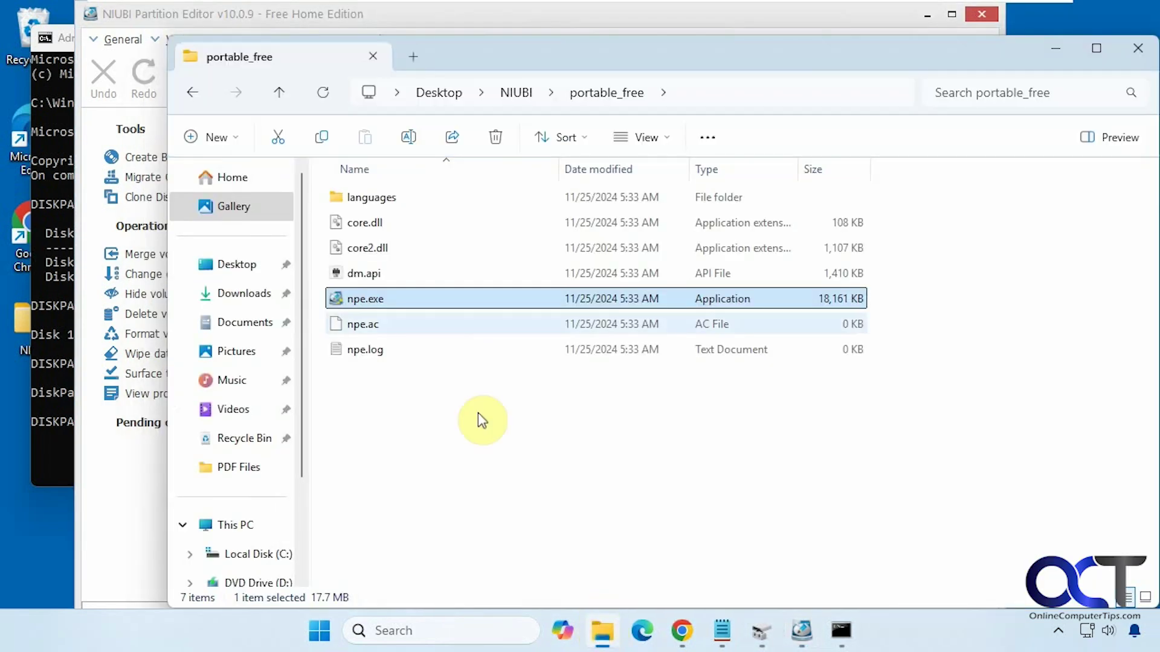
{"action": "left_click", "coordinate": [1055, 50]}
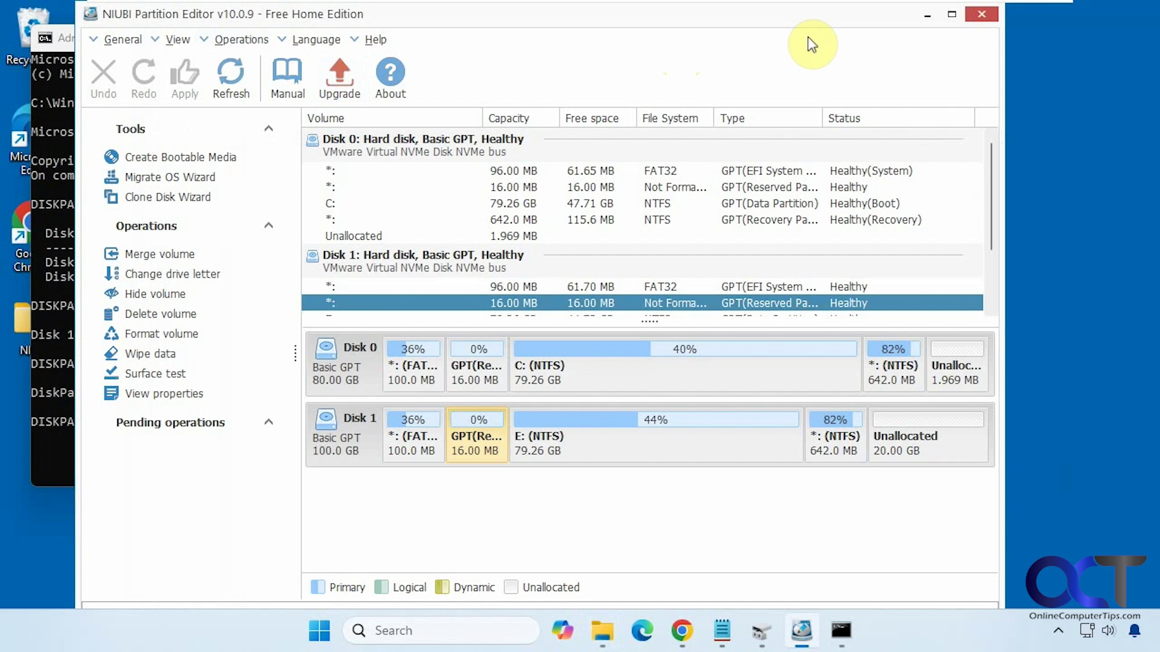
- Hide NIUBI Partition Editor and bring the DiskPart Command Prompt to the front
{"action": "left_click", "coordinate": [928, 15]}
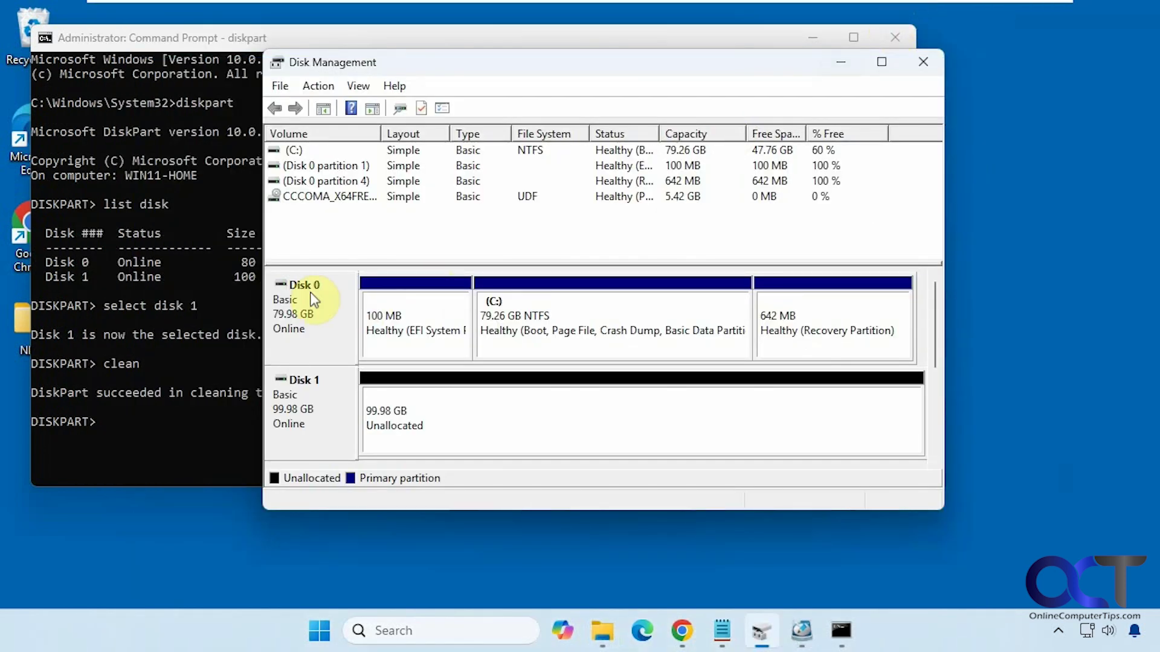
{"action": "left_click", "coordinate": [227, 311]}
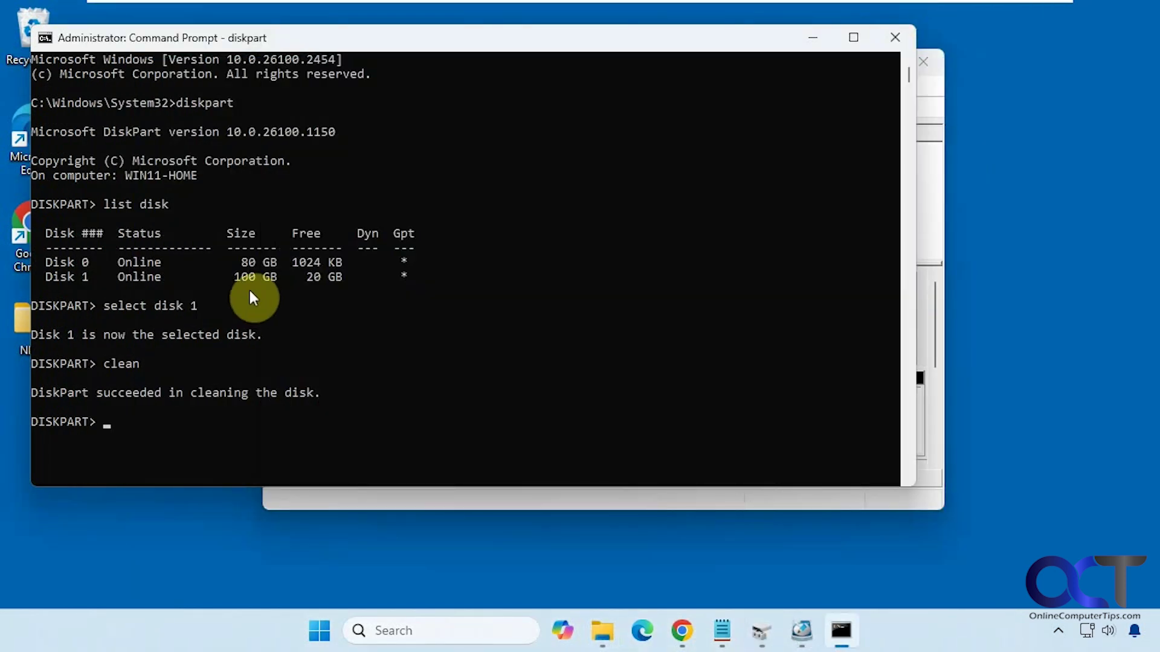